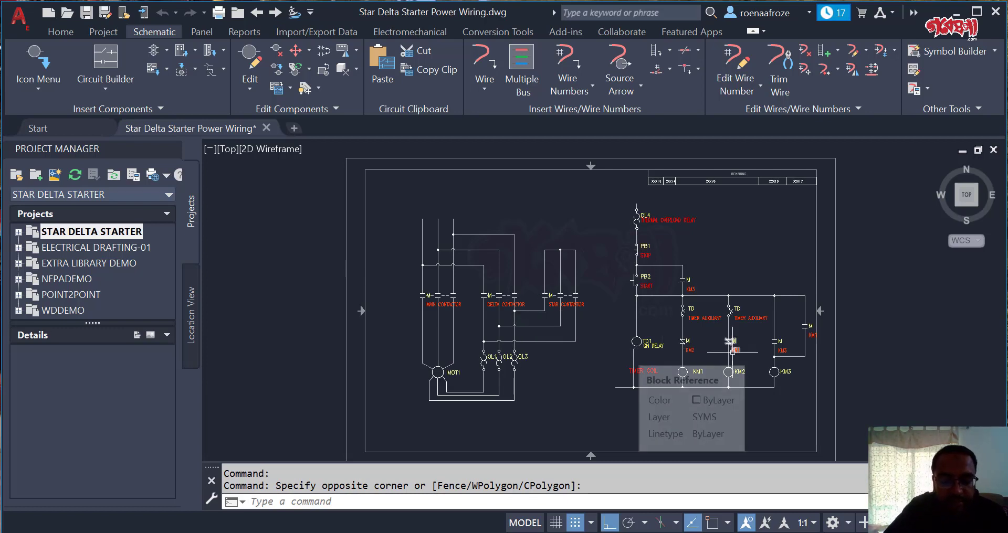
Close the Star Delta Starter project and reopen it from its WDP file in the Proj\Star Delta Starter folder
right_click(77, 234)
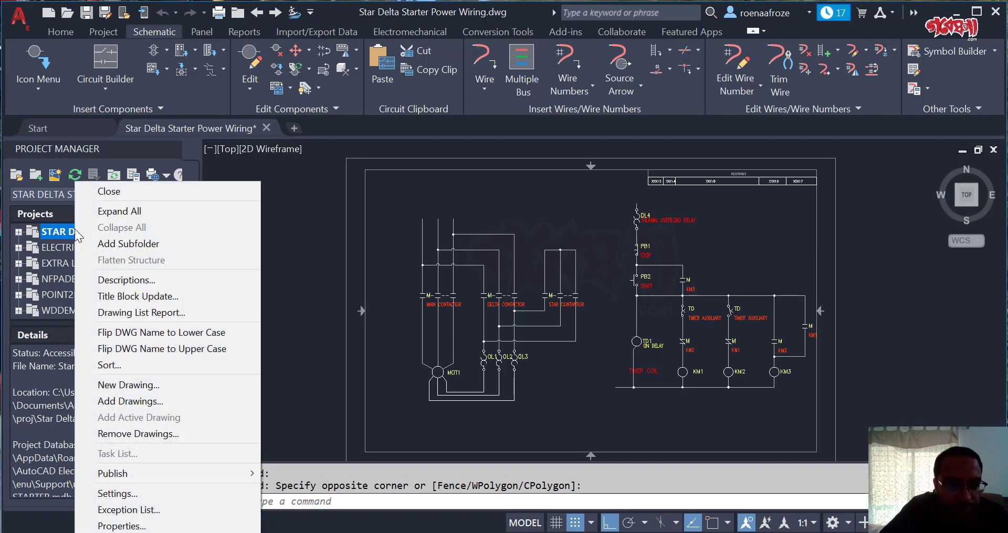
left_click(115, 190)
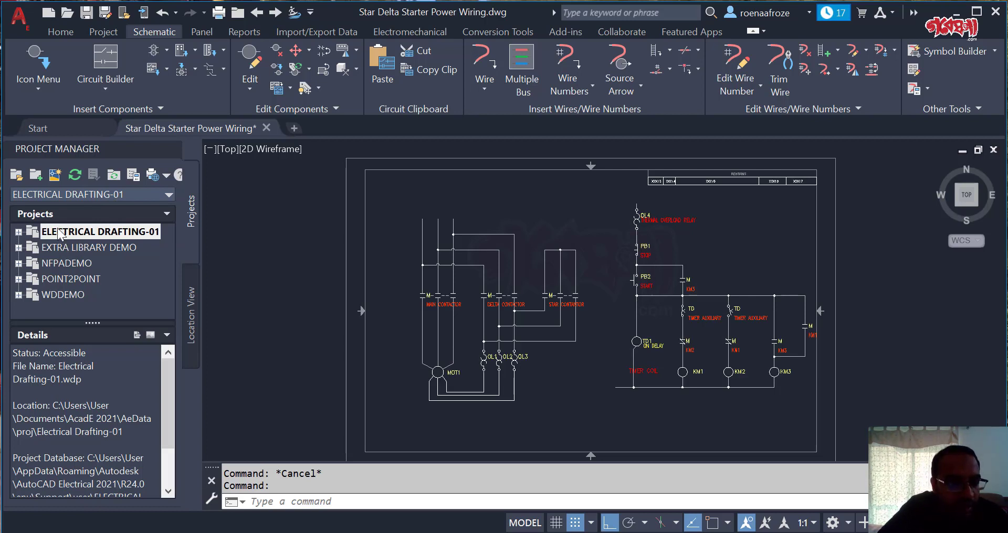
left_click(15, 176)
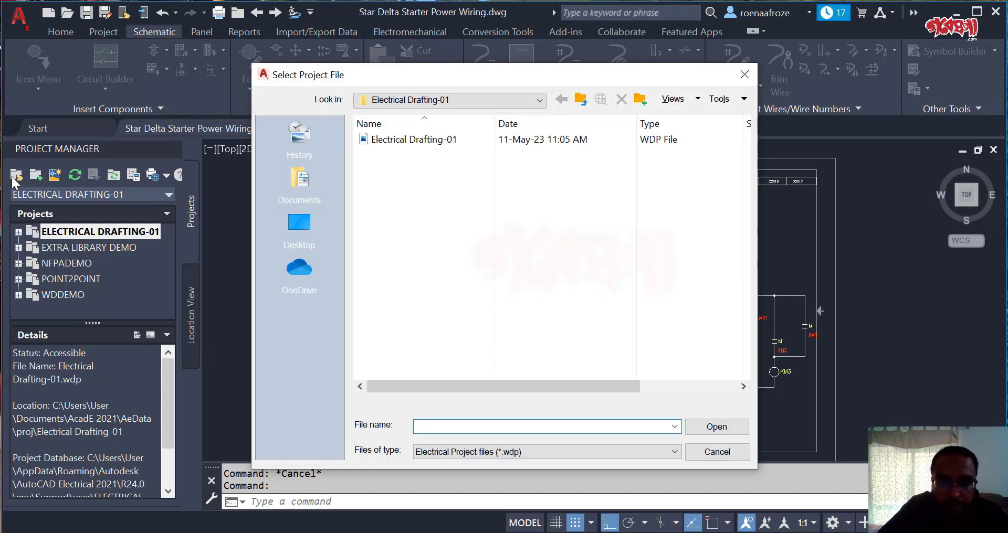
left_click(389, 101)
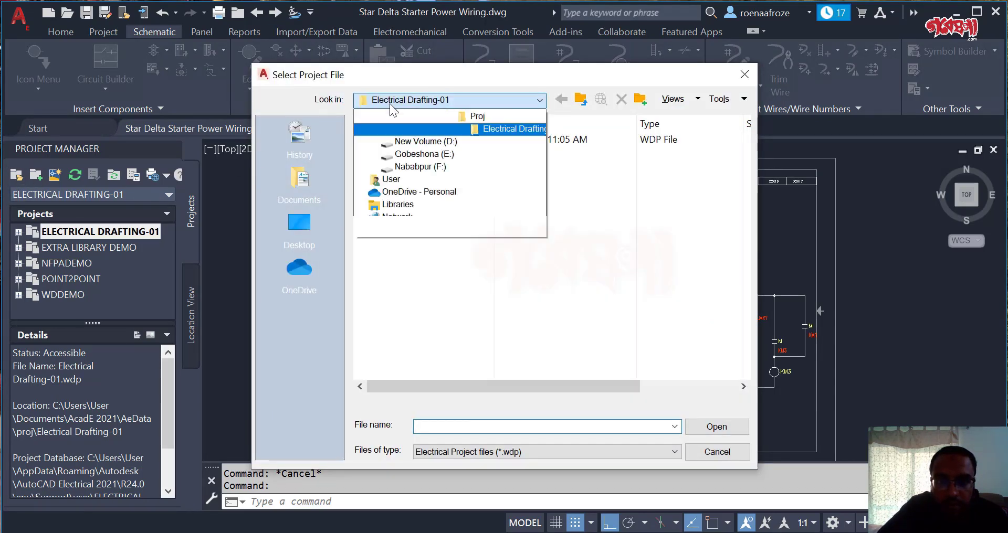
left_click(469, 215)
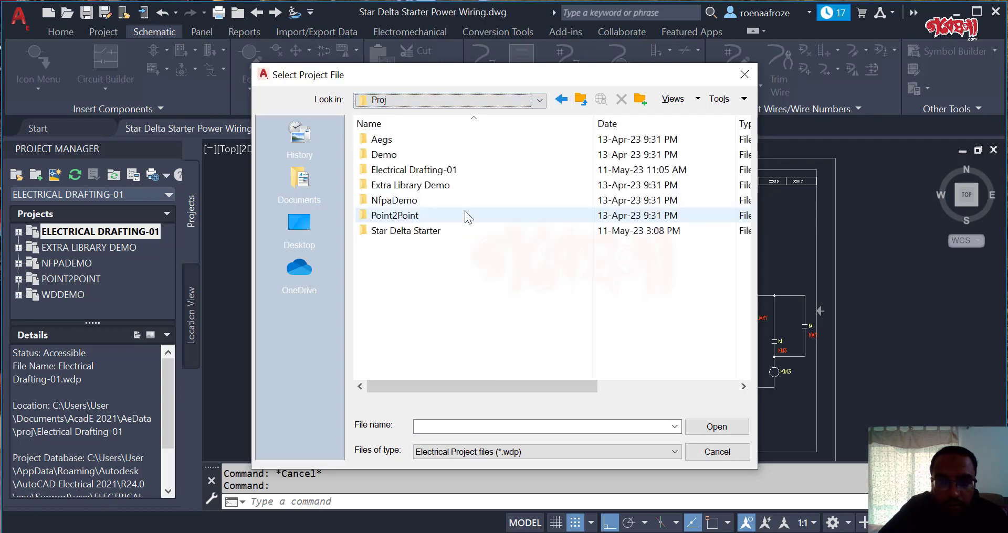
left_click(390, 231)
double_click(390, 230)
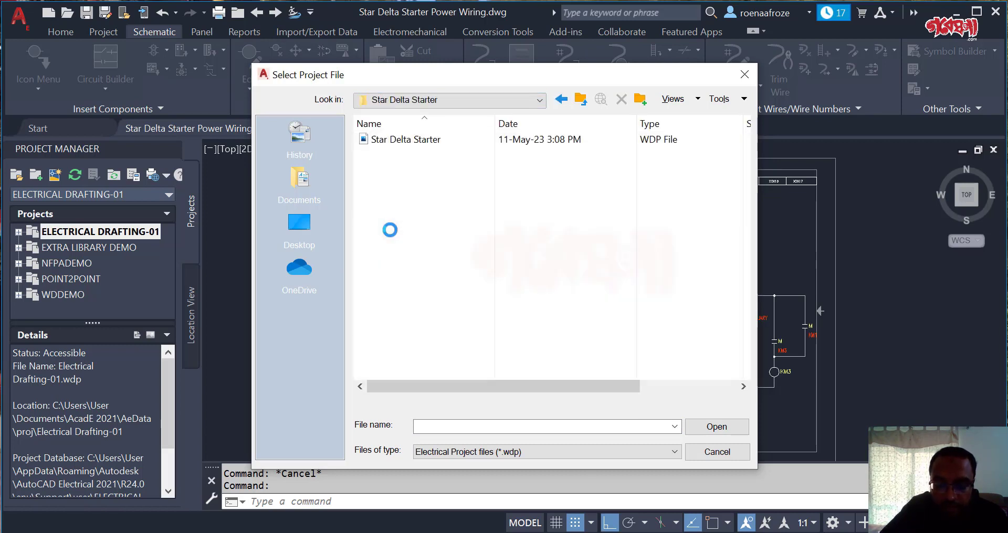
double_click(405, 144)
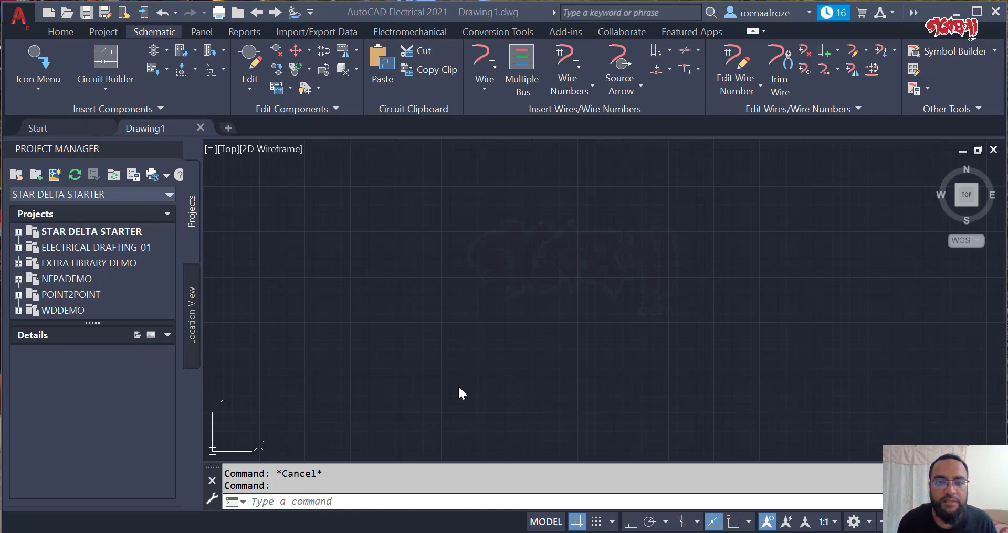
left_click(105, 233)
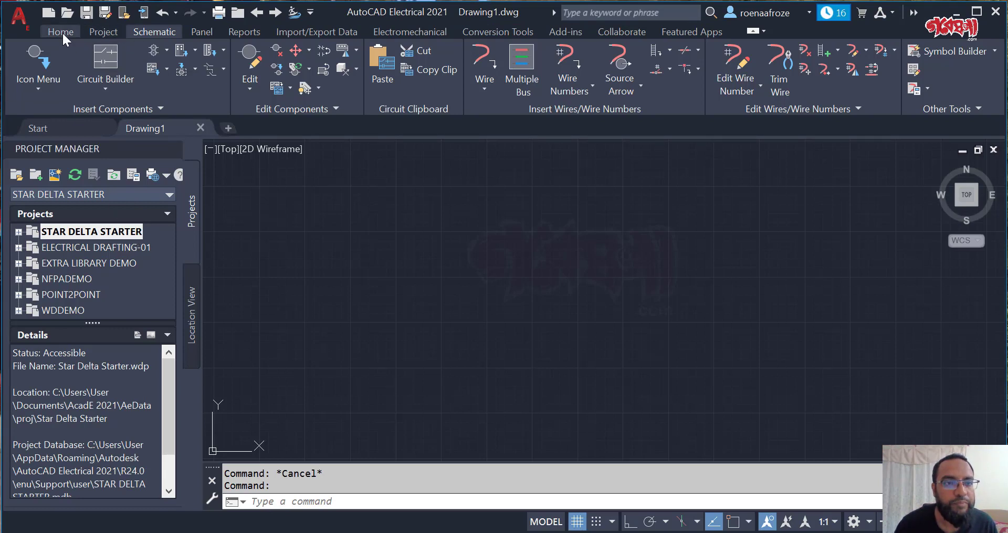
left_click(101, 32)
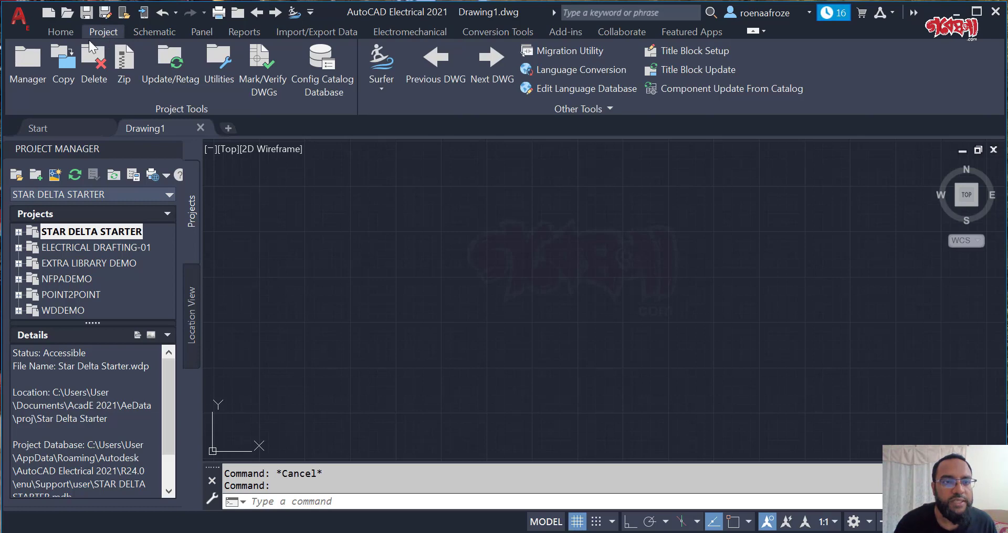
left_click(59, 63)
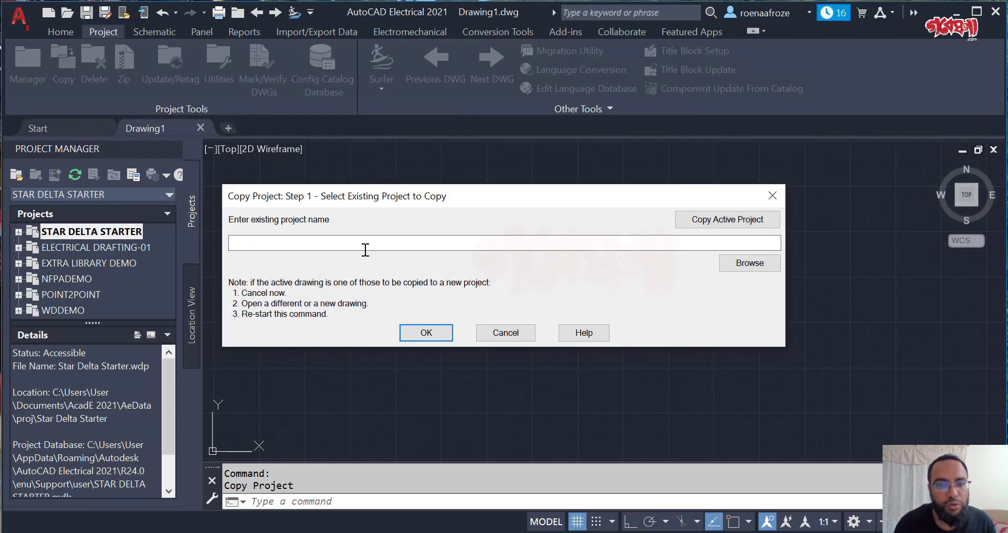
left_click(716, 226)
left_click(742, 267)
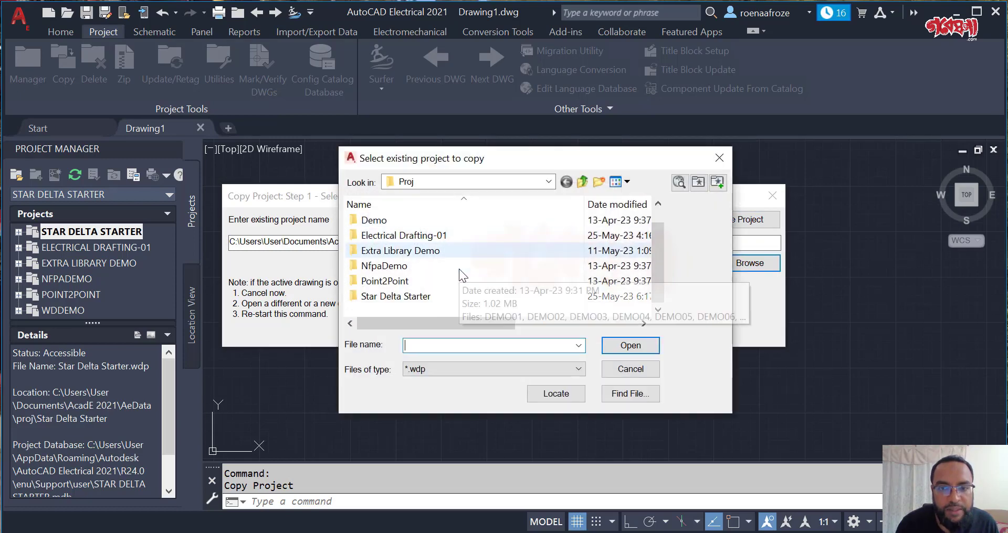
scroll(446, 257, "down", 1)
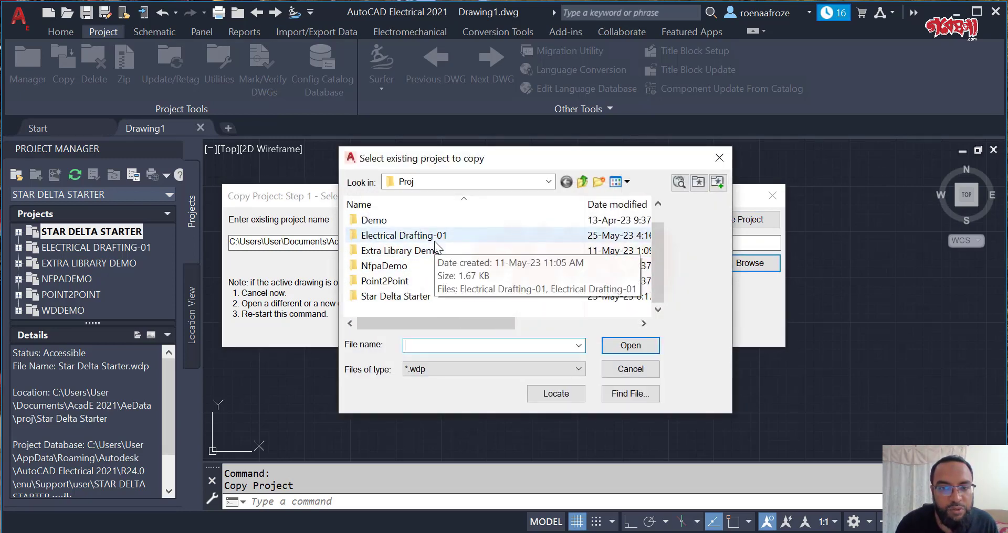
double_click(414, 298)
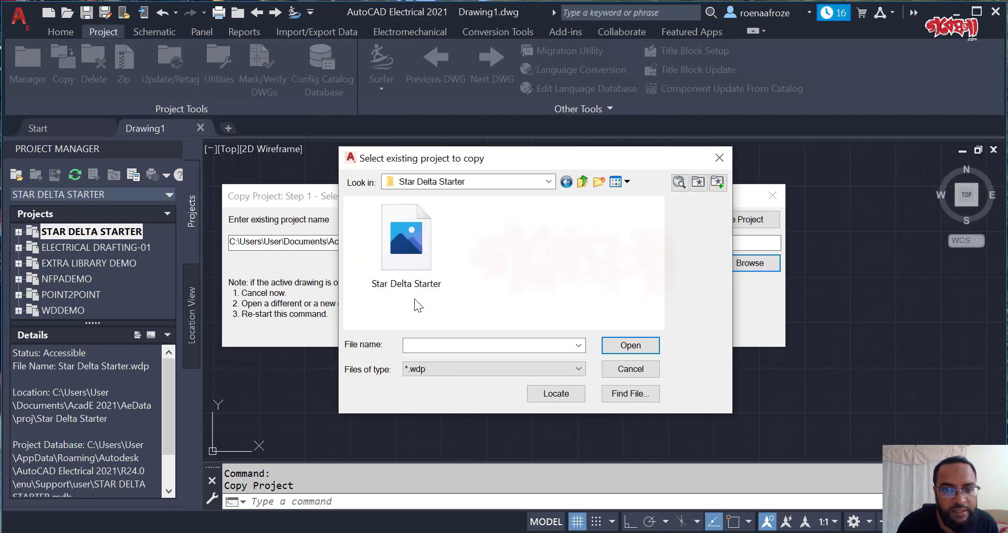
double_click(406, 246)
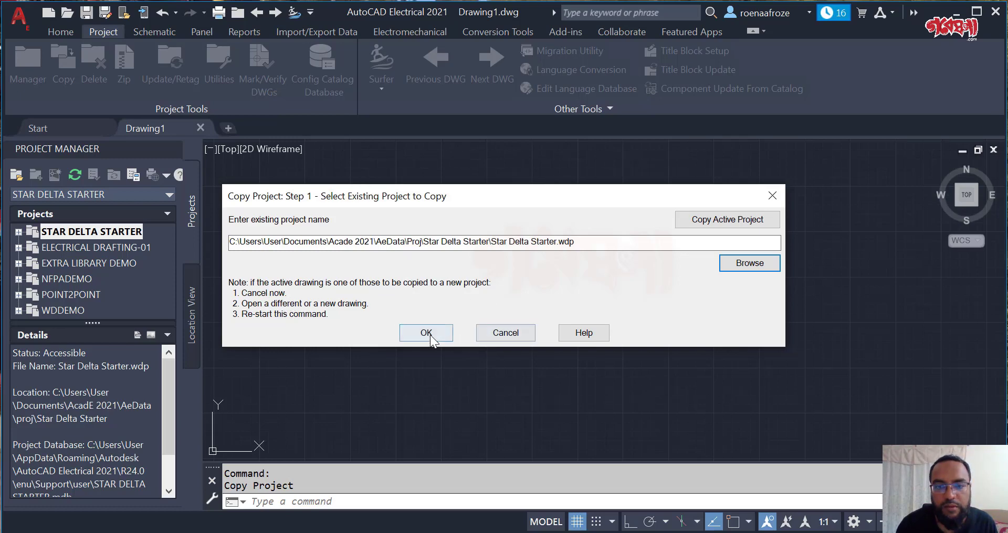
left_click(509, 336)
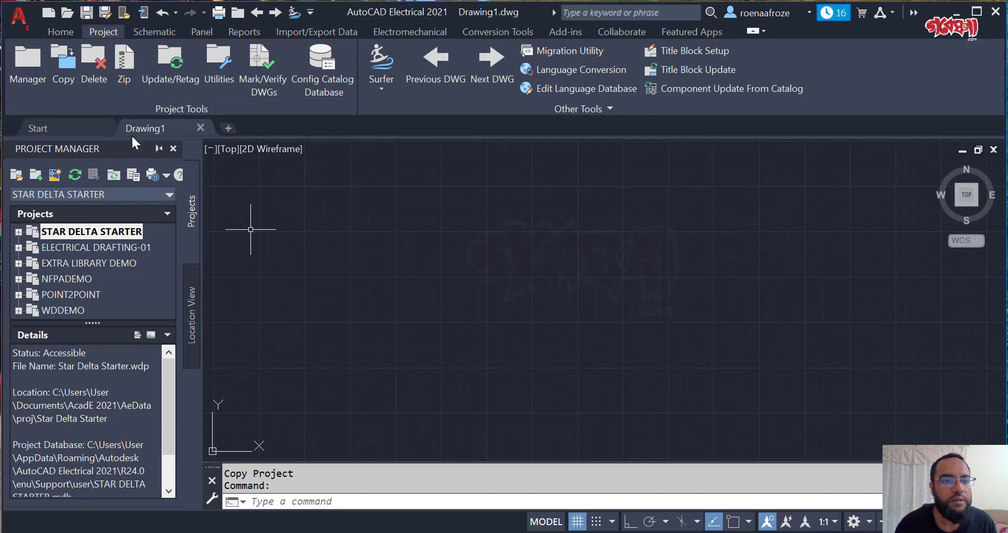
Replace Drawing1 with a new drawing and start Copy Project with Star Delta Starter.wdp as the existing project to copy
left_click(200, 127)
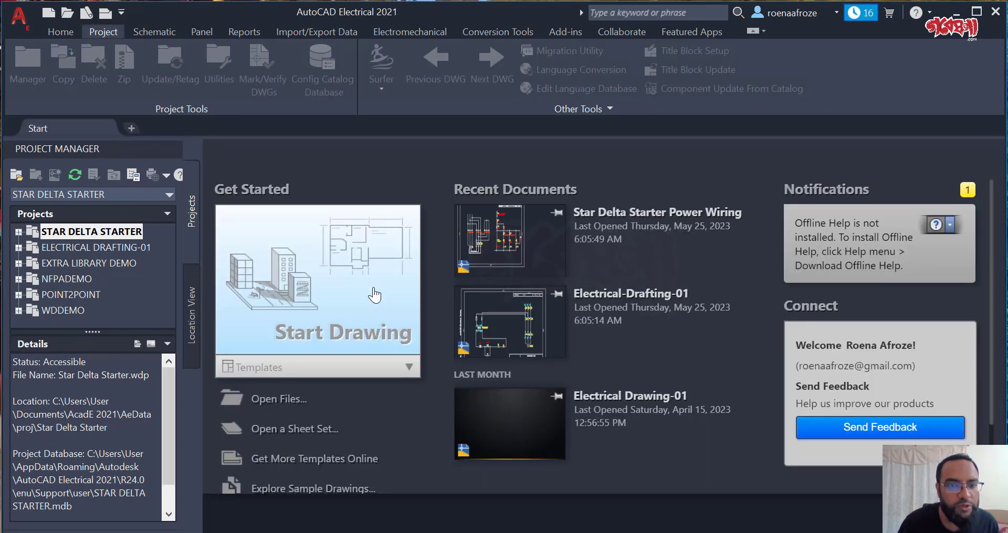
left_click(374, 296)
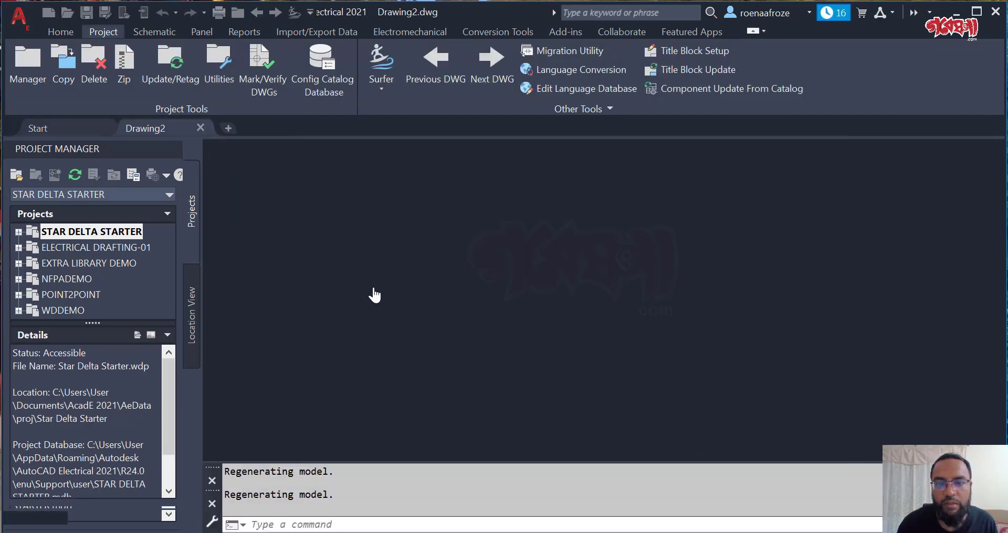
left_click(63, 68)
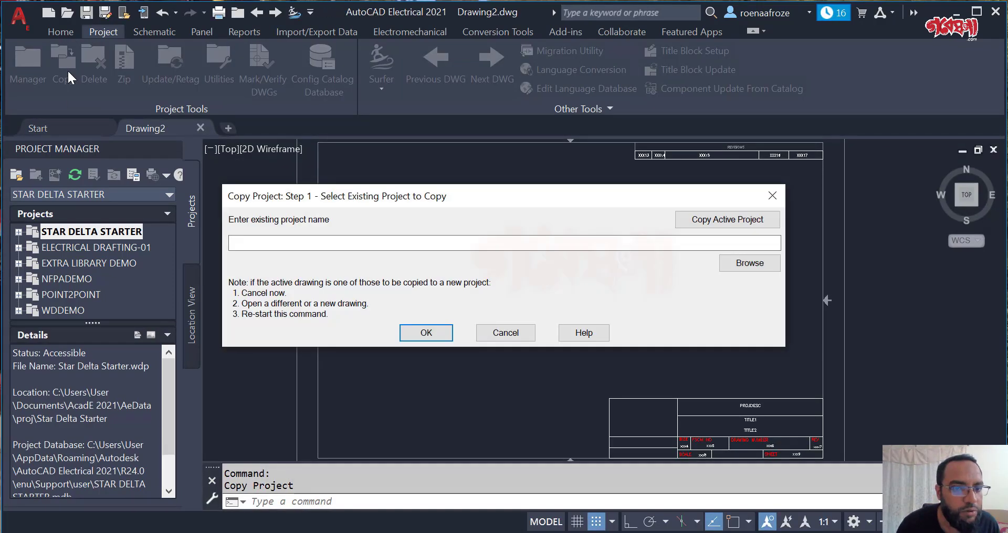
left_click(739, 268)
scroll(415, 294, "down", 1)
double_click(415, 295)
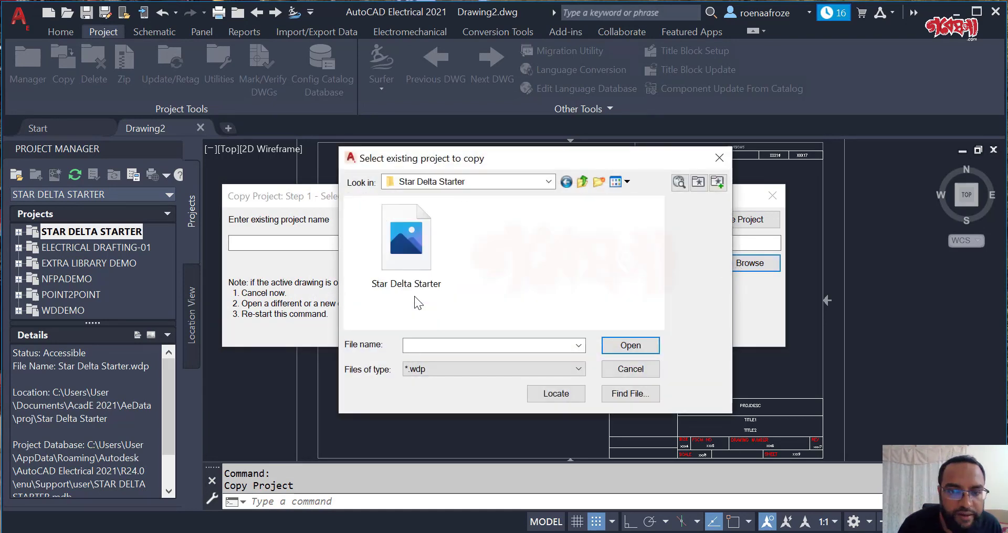
double_click(414, 250)
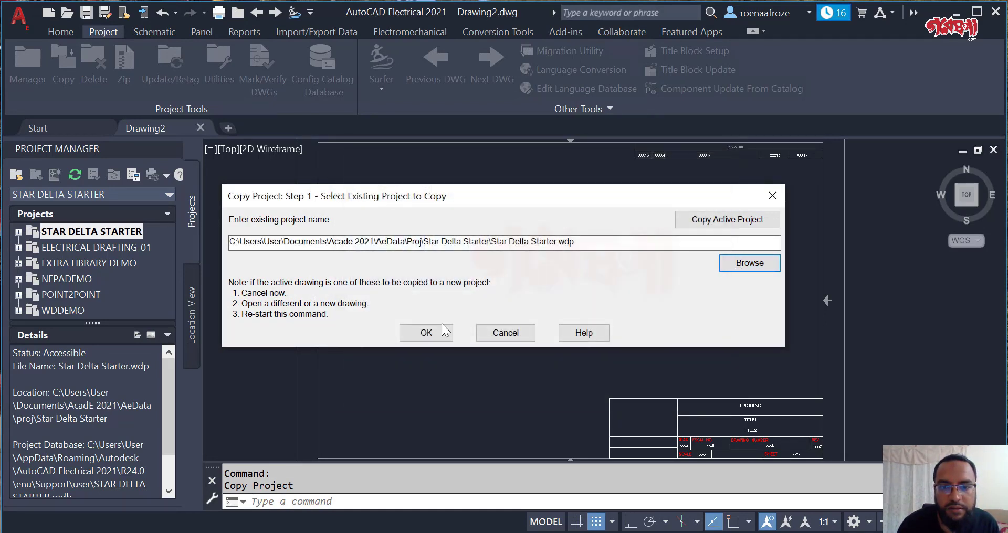
left_click(424, 333)
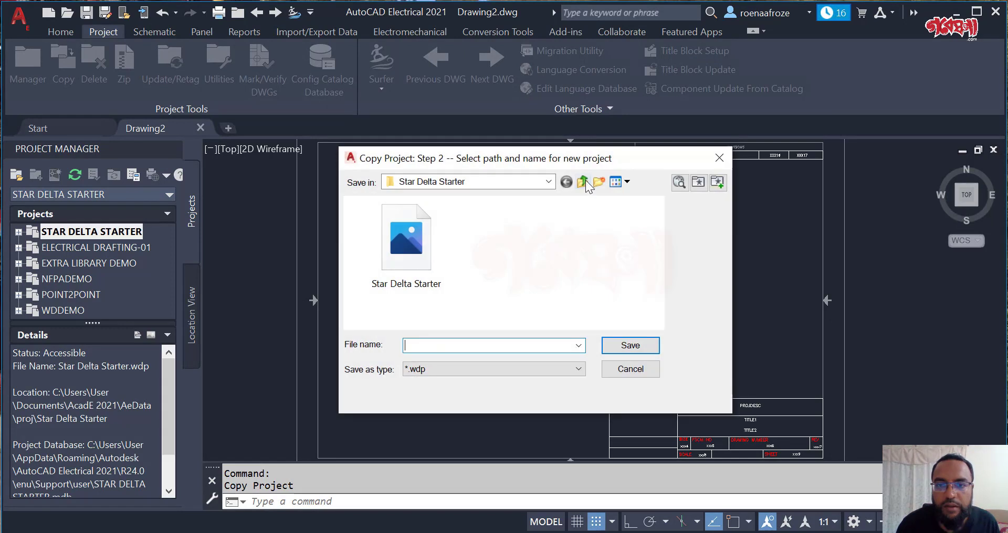
Create a folder named Star Delta Starter-01 in the Proj folder and open it as the new project's location
left_click(584, 183)
scroll(480, 265, "down", 1)
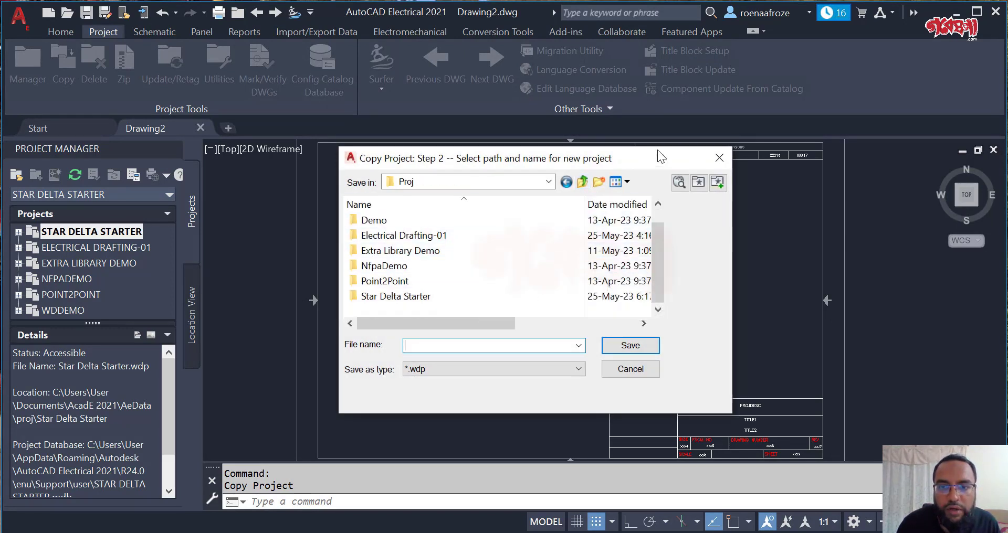
left_click(596, 182)
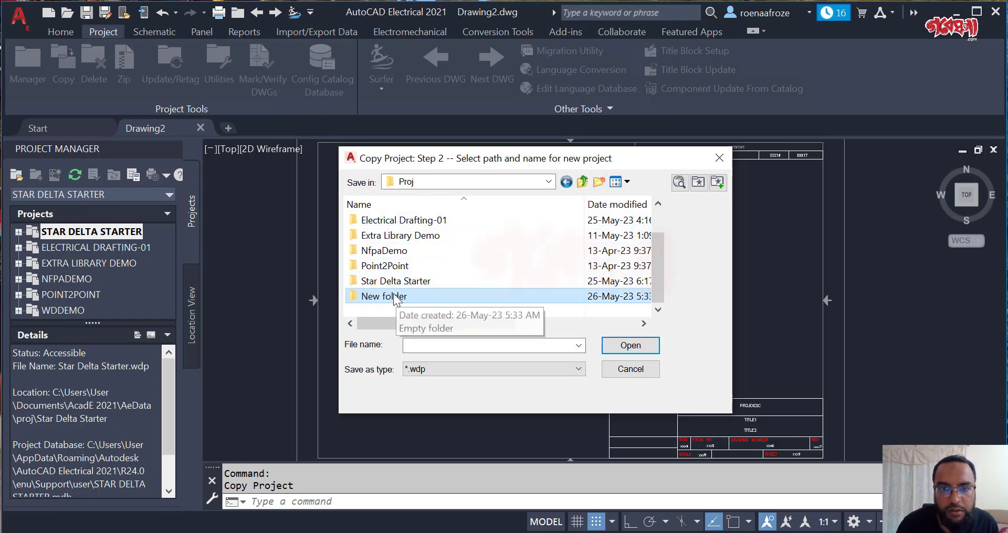
left_click(395, 297)
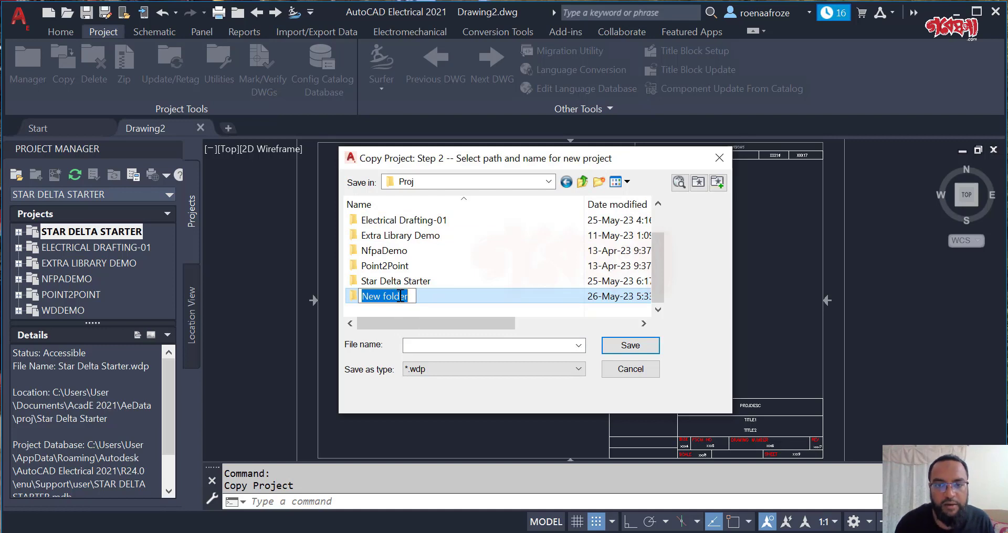
type("Star")
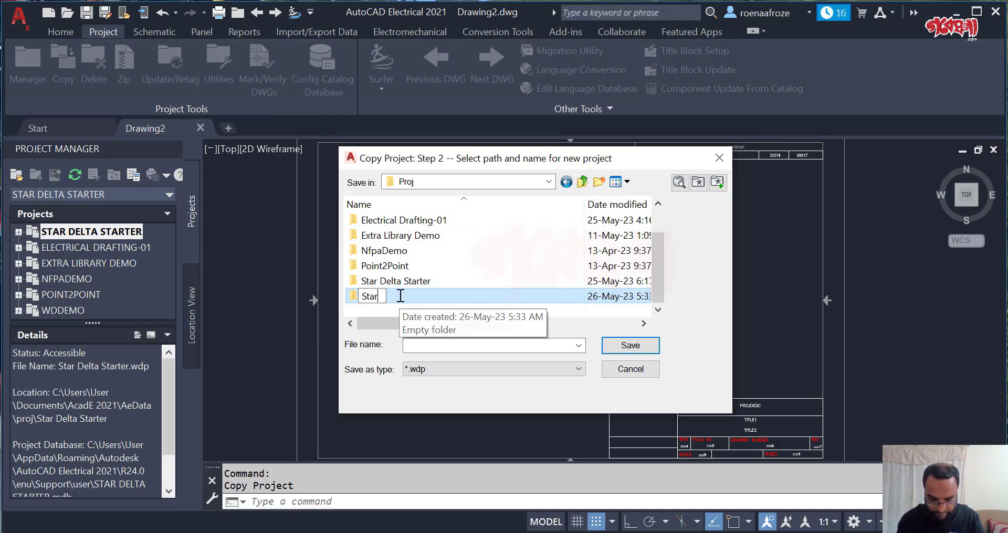
type(" Delta Starteer-01")
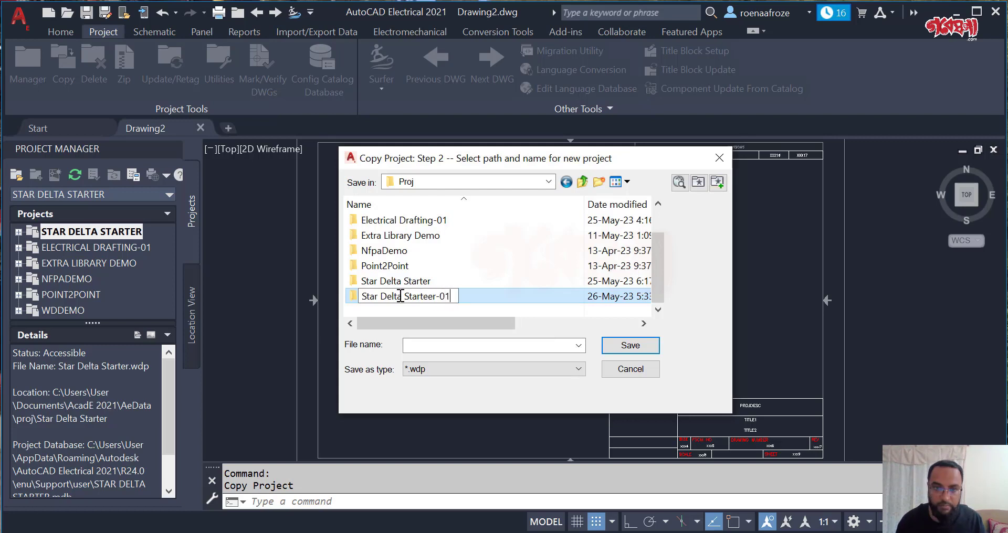
key("Return")
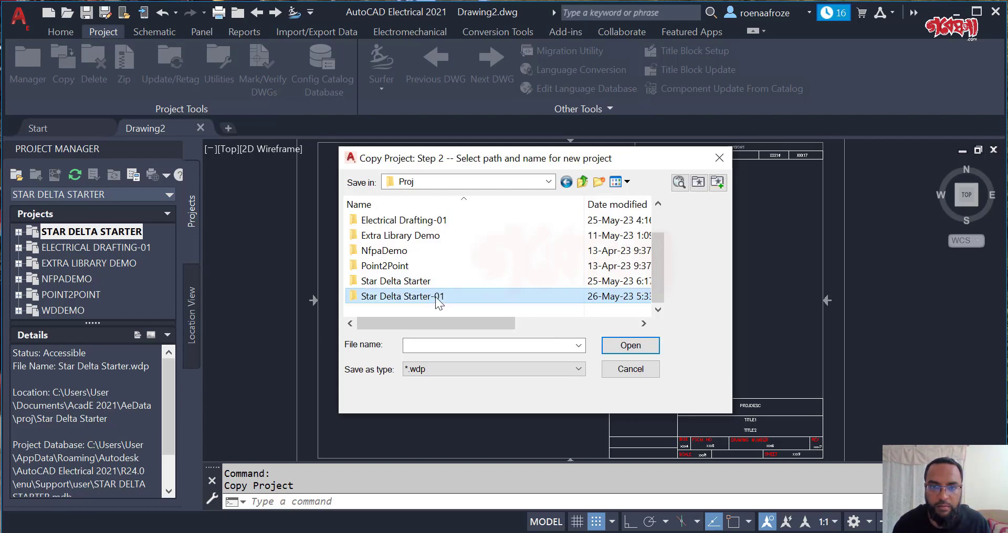
double_click(436, 297)
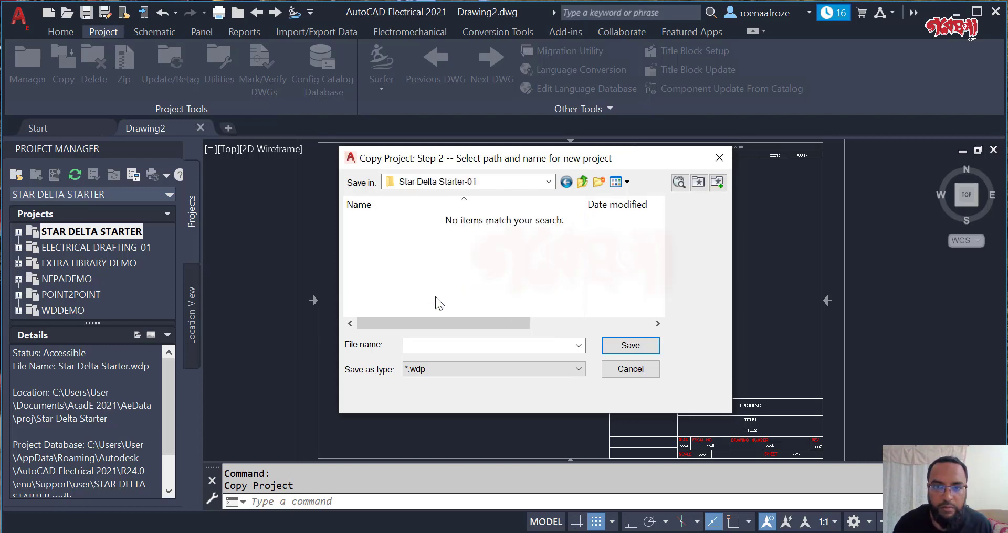
Save the new project file under the name Star Delta Control and Power
left_click(460, 343)
type("Star Delta Cop")
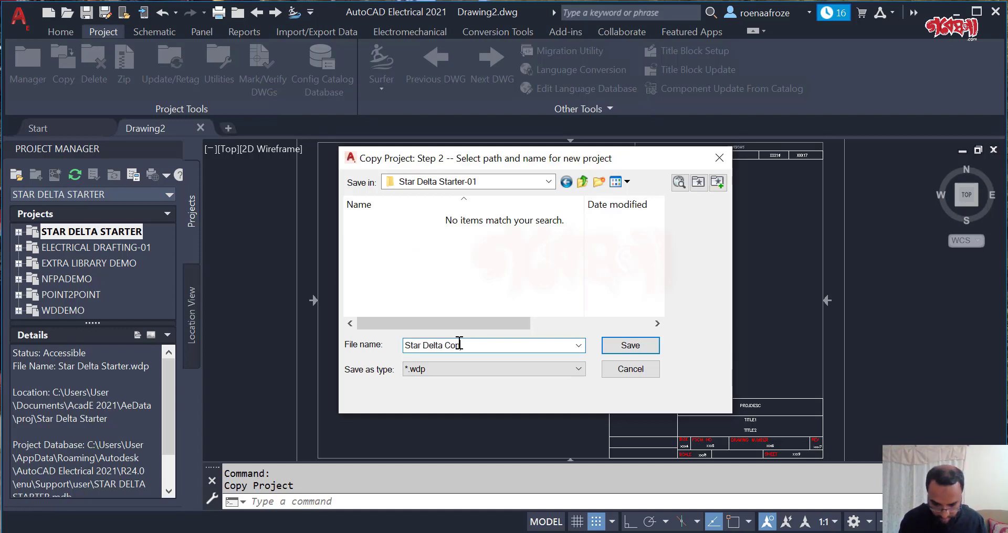
type("trol and Po")
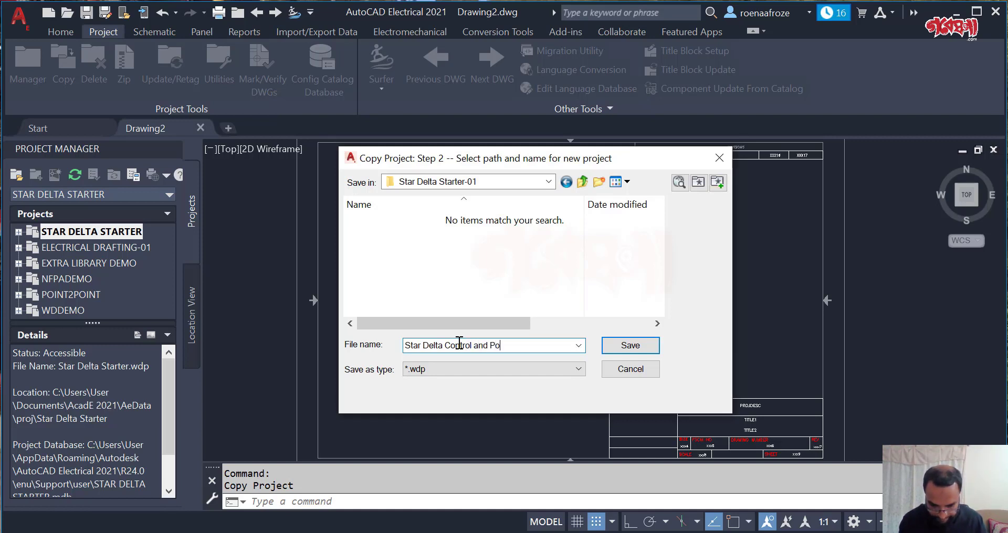
type("wer")
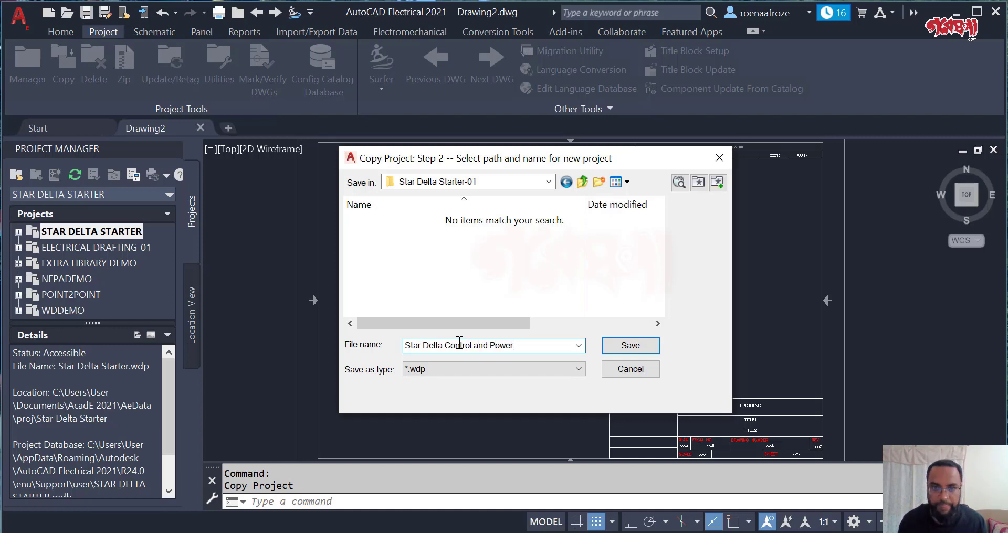
left_click(631, 347)
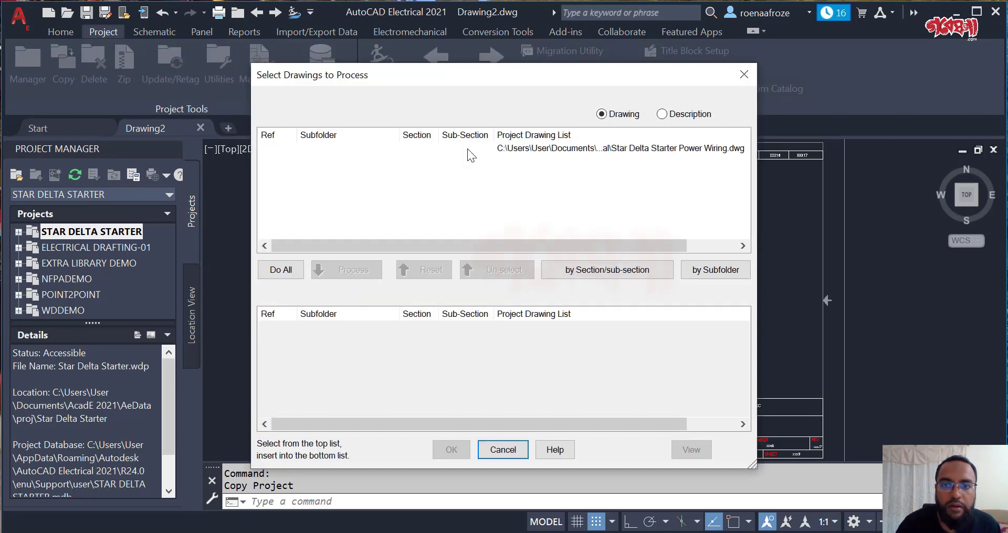
left_click(535, 150)
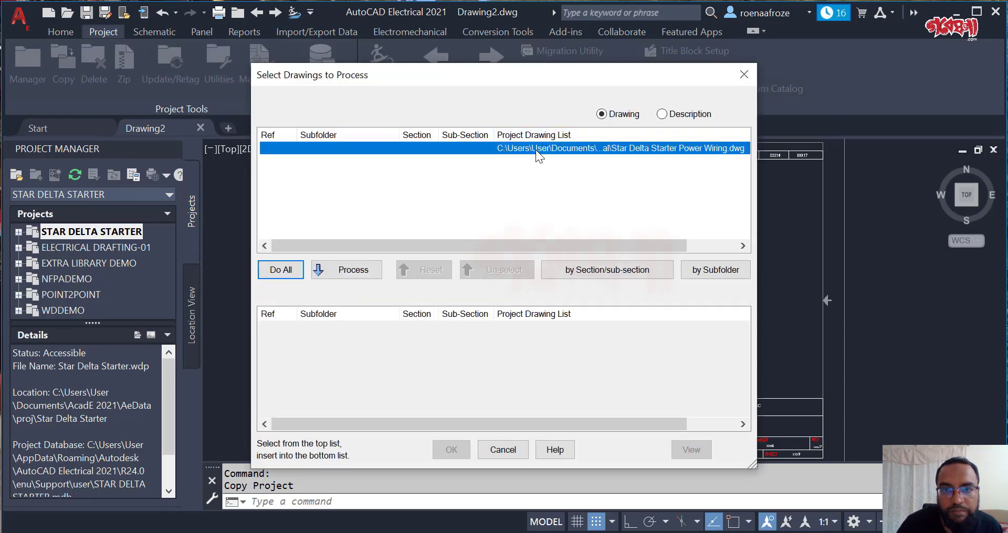
left_click(350, 272)
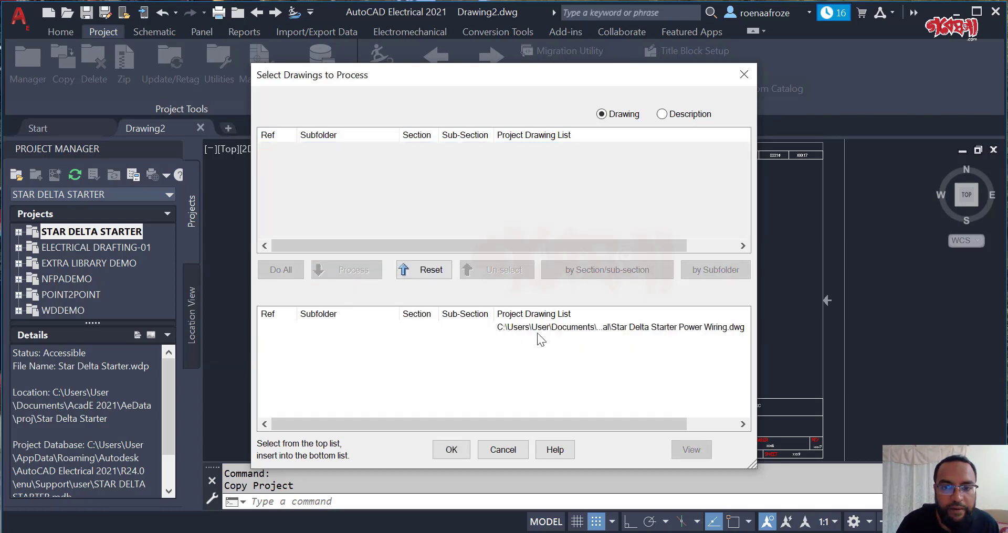
left_click(430, 269)
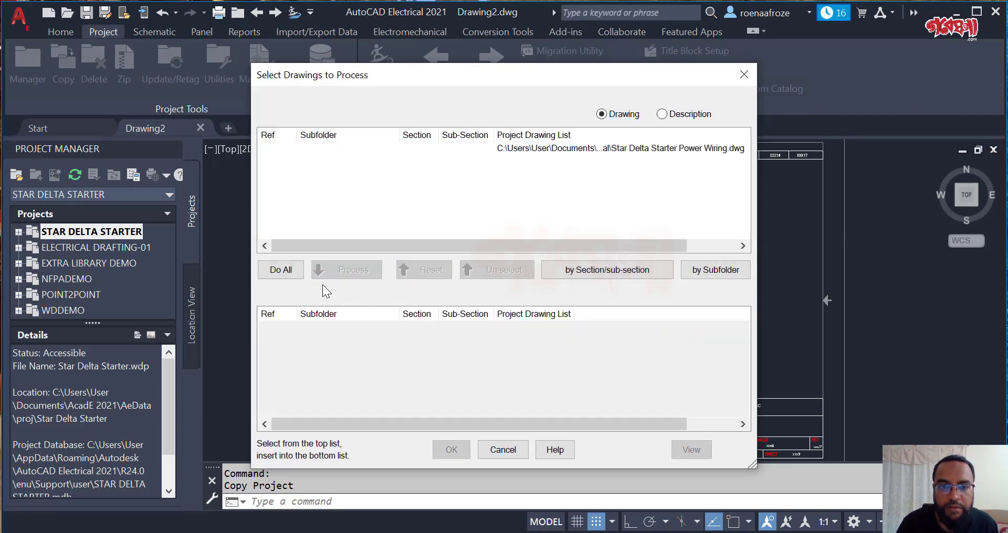
Include Star Delta Starter Power Wiring.dwg in the copy and accept the Star Delta Starter-01 folder as the base path for drawings
left_click(525, 149)
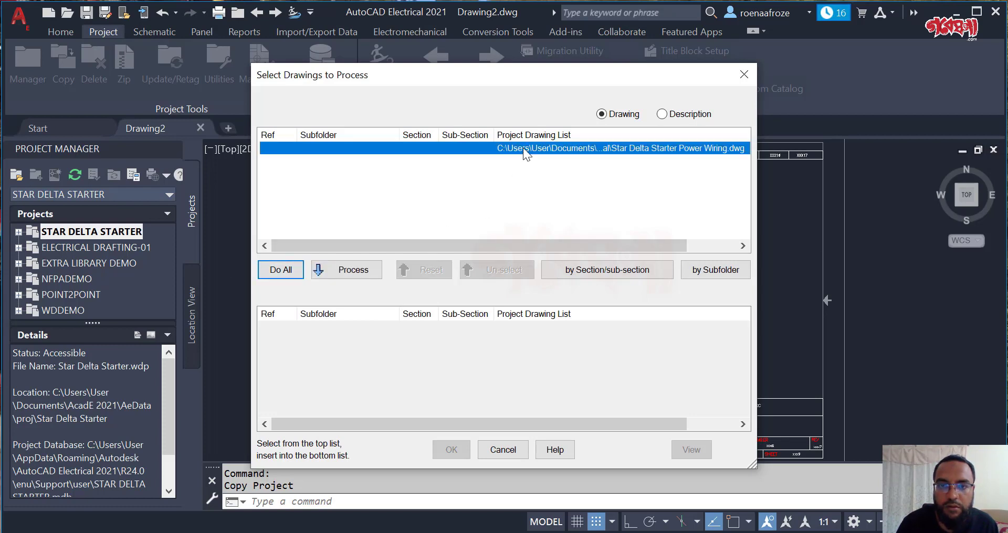
left_click(284, 270)
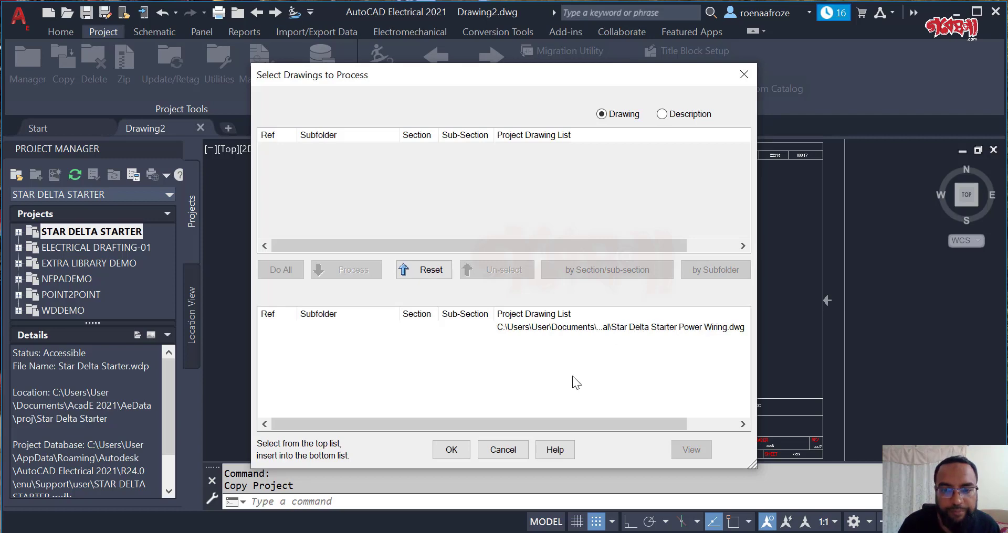
left_click(451, 449)
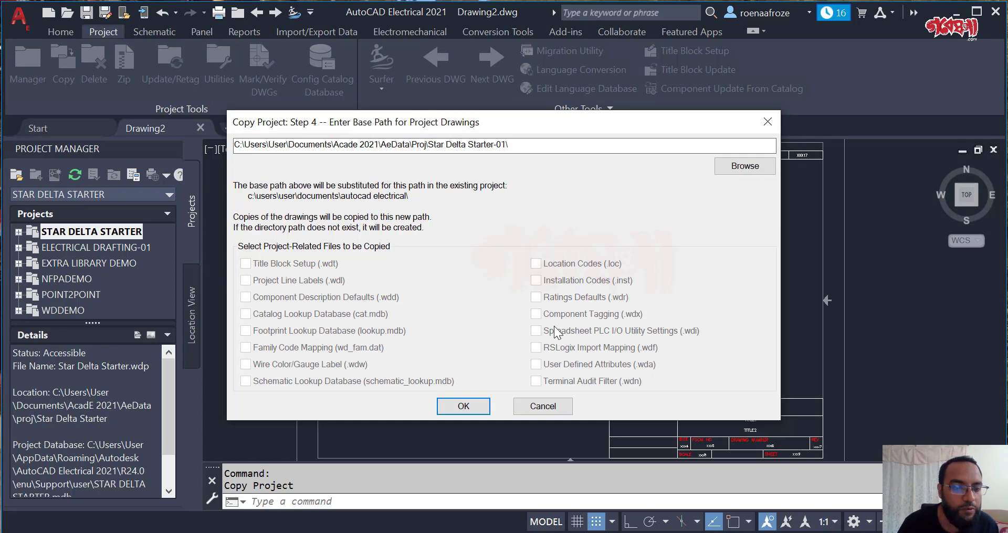
left_click(462, 411)
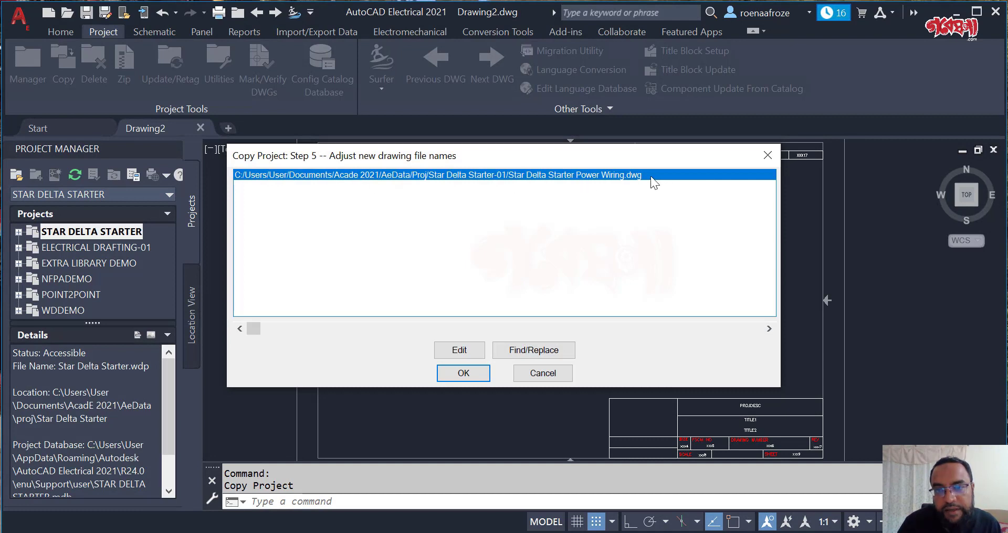
Rename the copied drawing file as Star Delta Starter control and power.dwg and finish copying the project
left_click(458, 350)
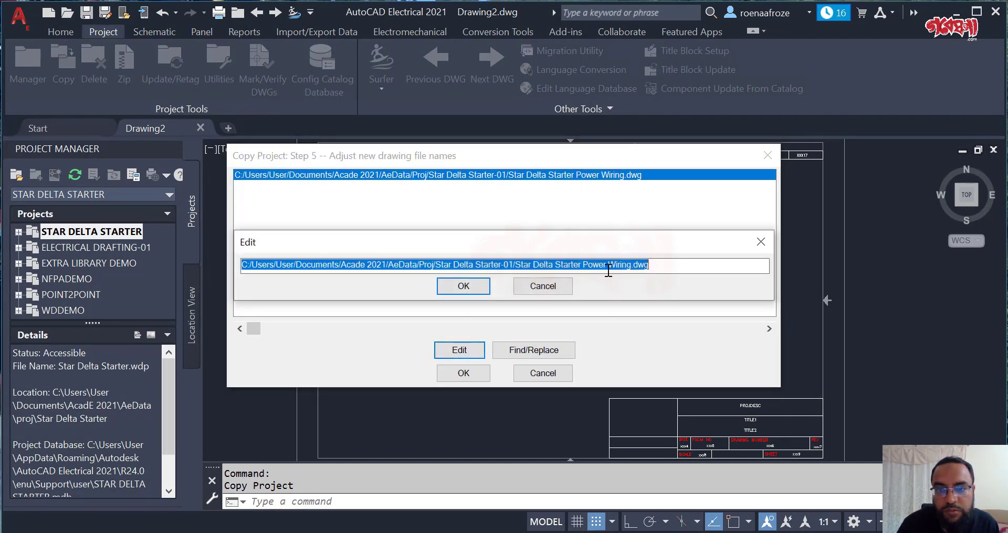
left_click(630, 266)
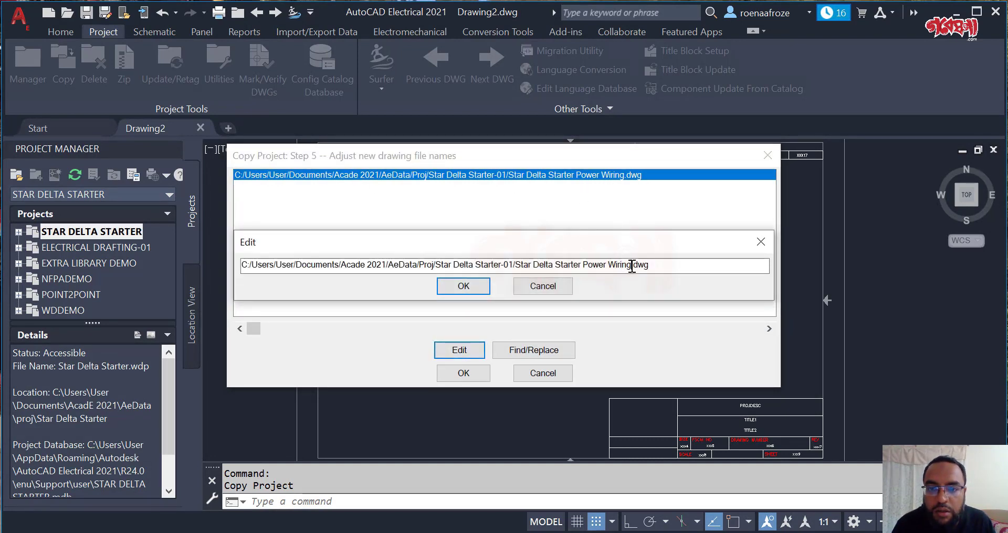
left_click_drag(630, 265, 584, 267)
type("control a")
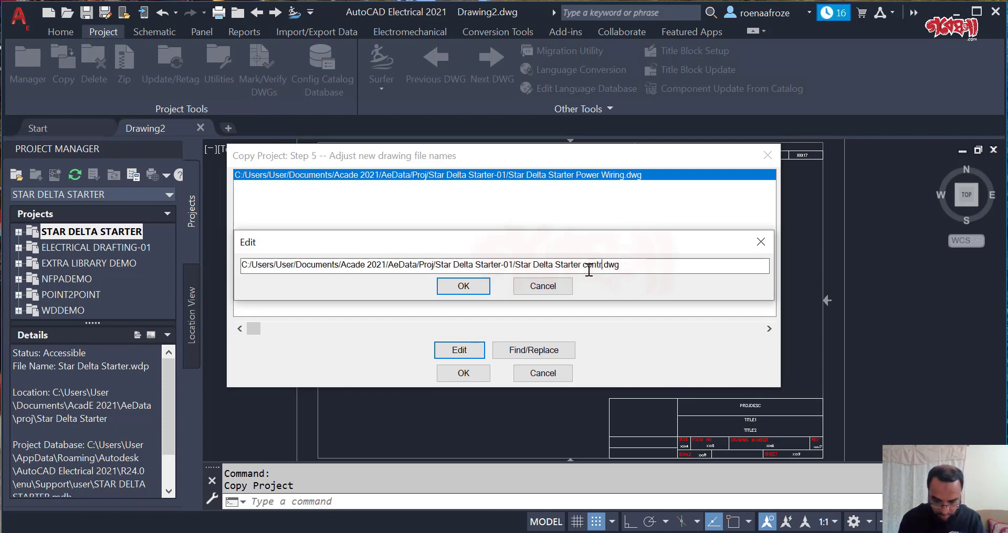
type("nd pow")
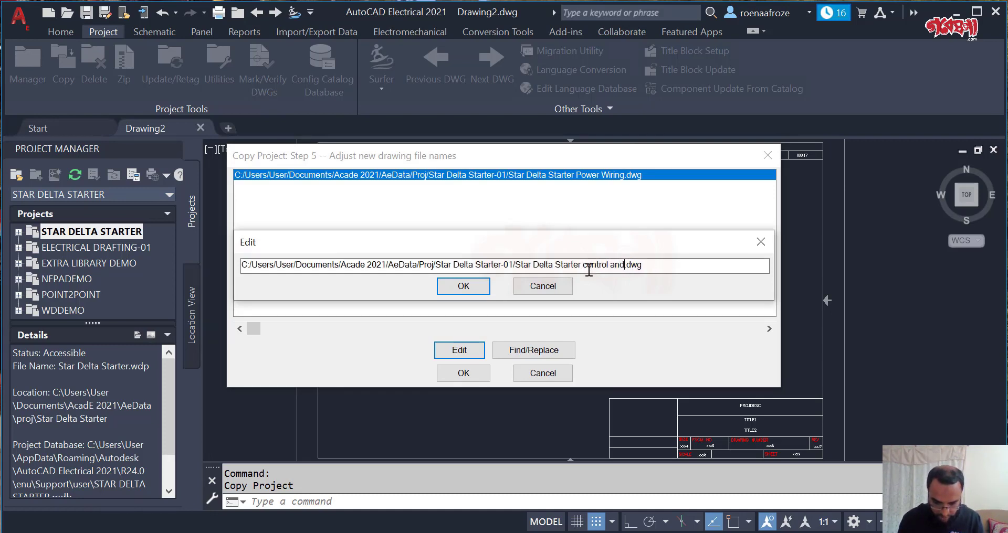
type("er")
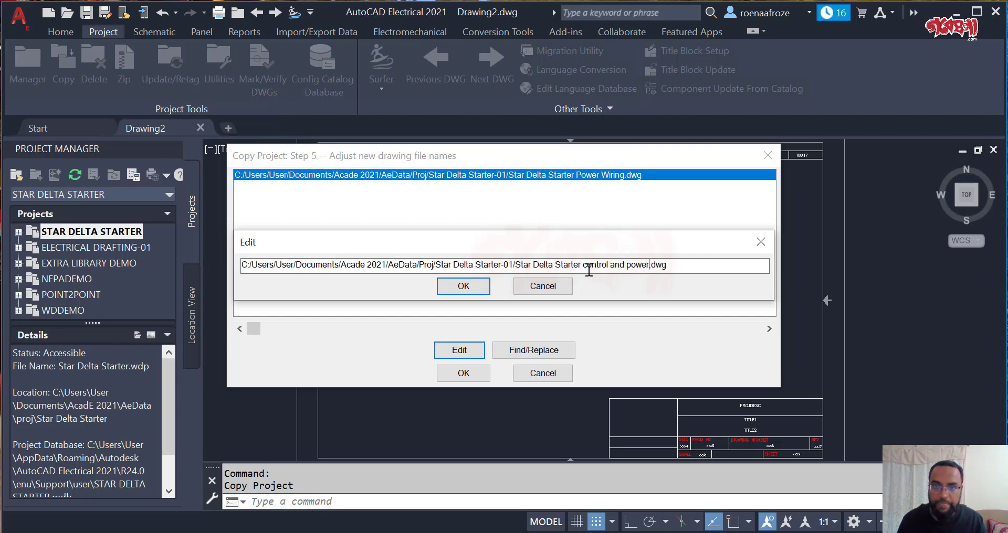
left_click(463, 286)
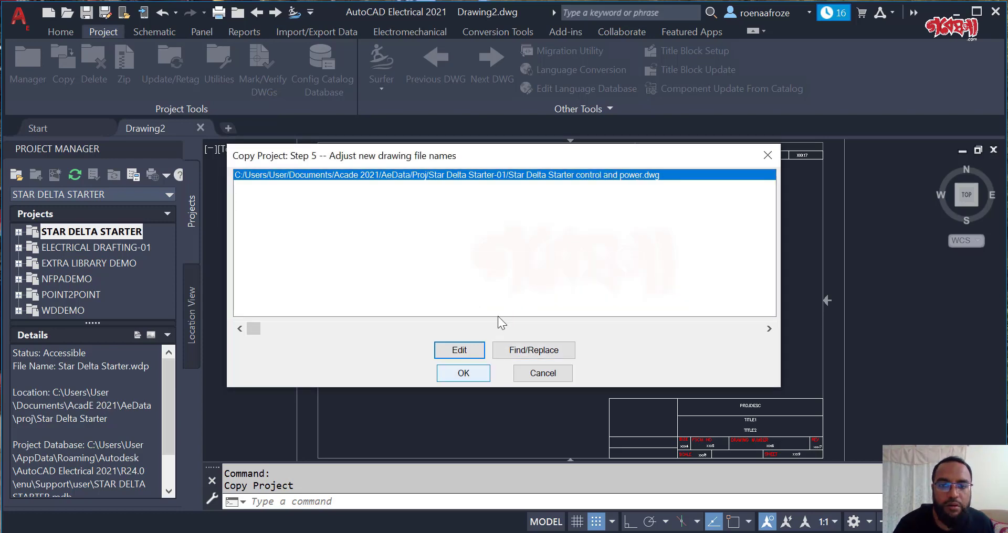
left_click(463, 373)
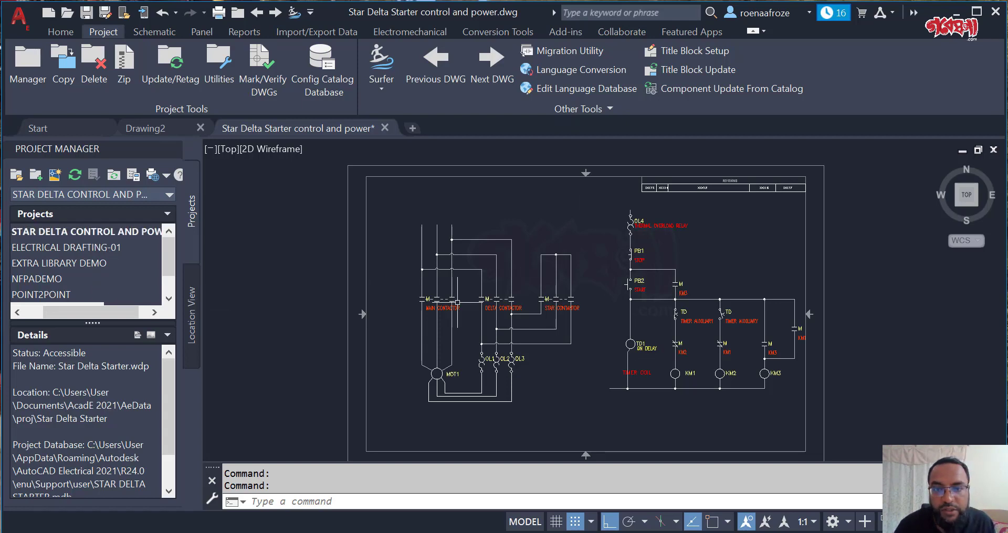
Switch the active project to Electrical Drafting-01 and back to Star Delta Control and Power
left_click(86, 252)
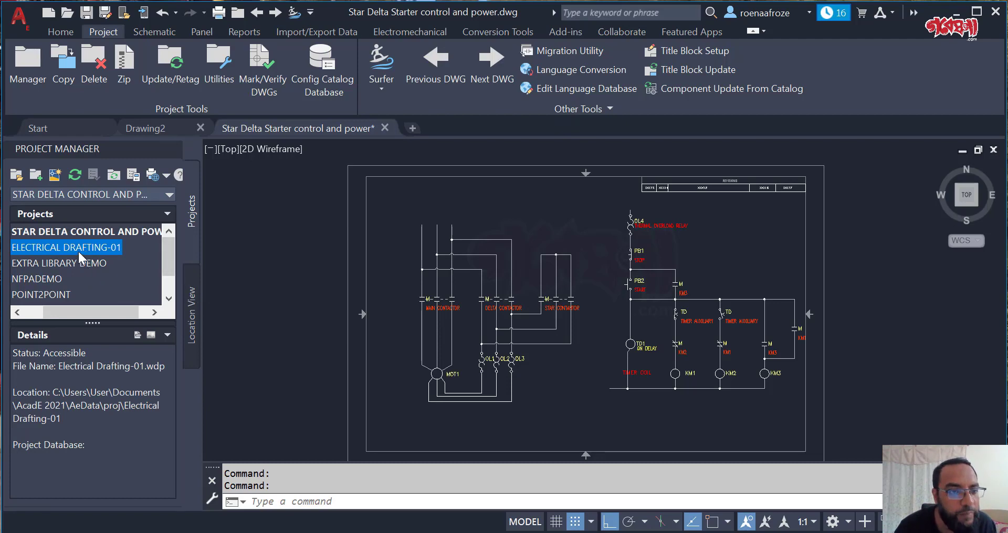
right_click(78, 250)
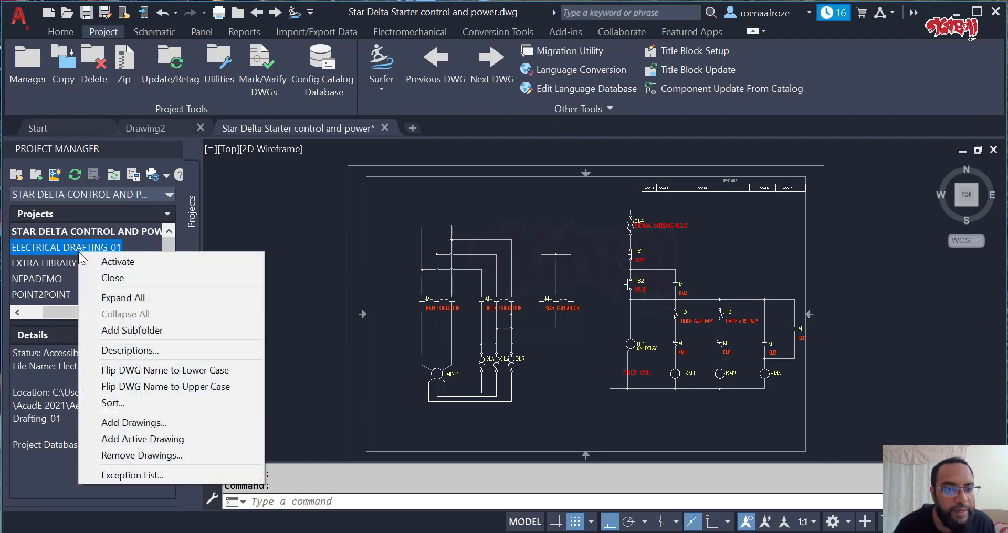
left_click(114, 261)
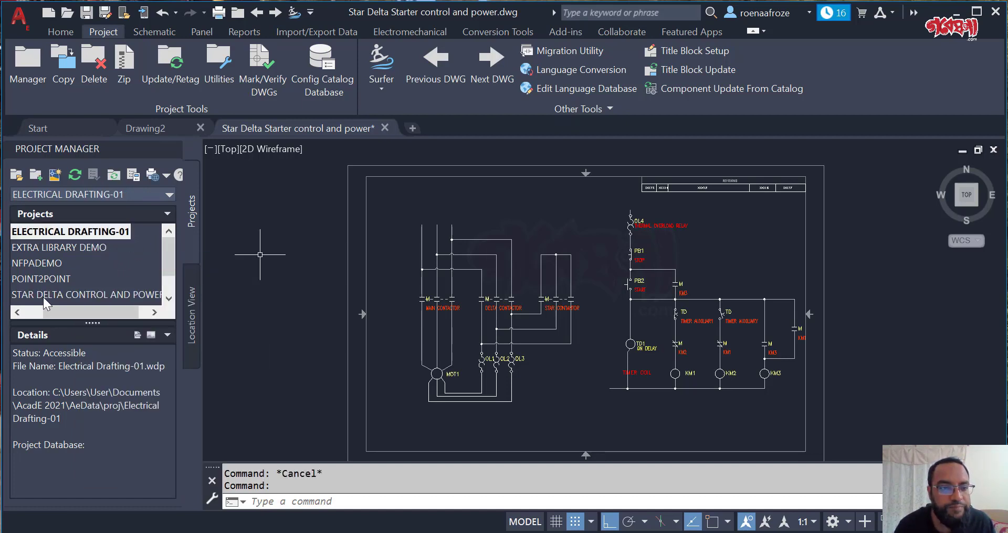
left_click(62, 294)
right_click(62, 295)
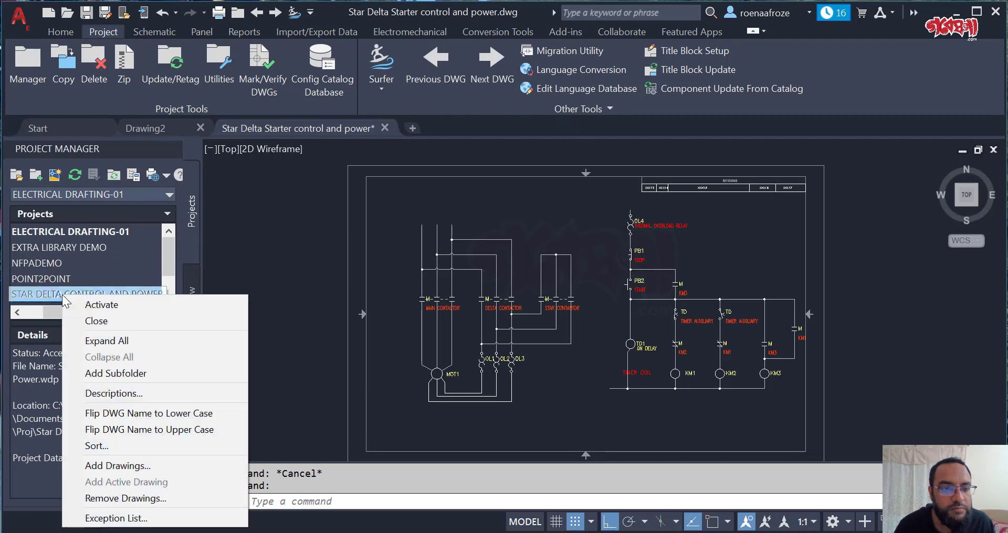
left_click(131, 304)
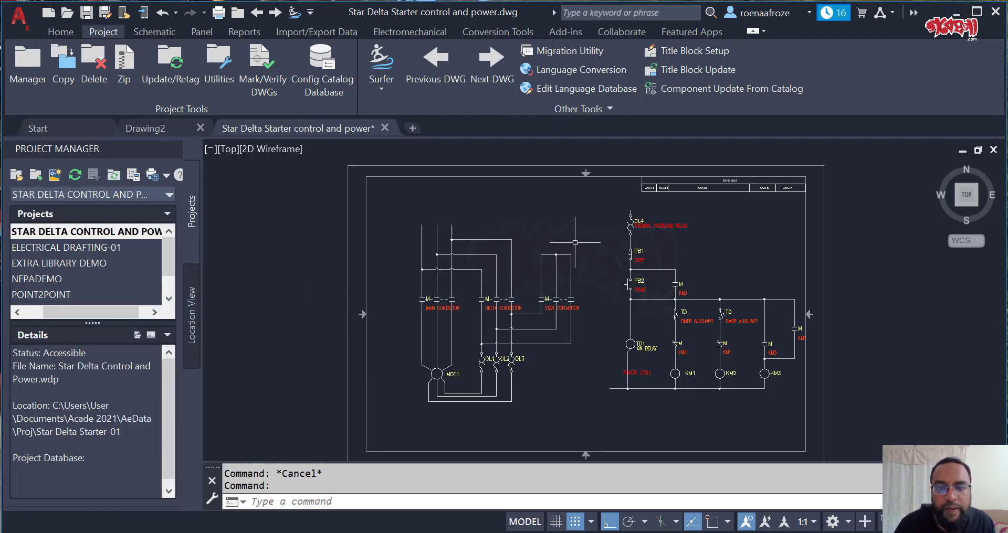